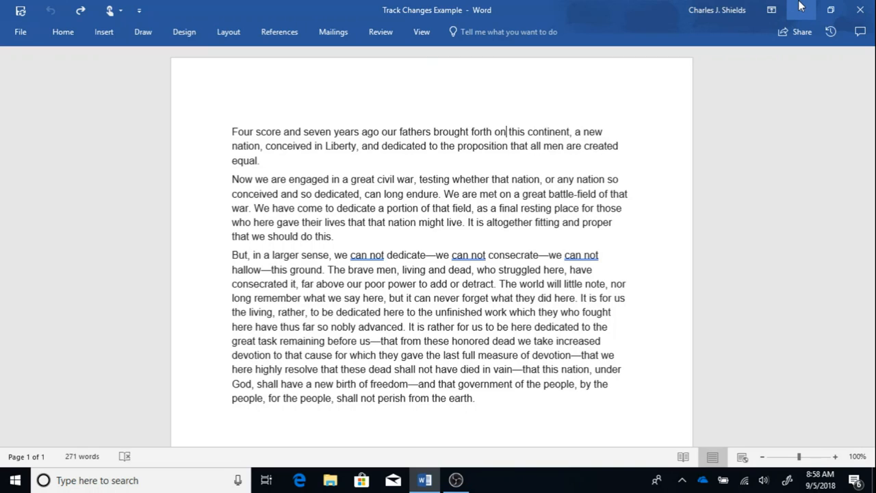
Turn on Track Changes for the document.
{"action": "left_click", "coordinate": [383, 33]}
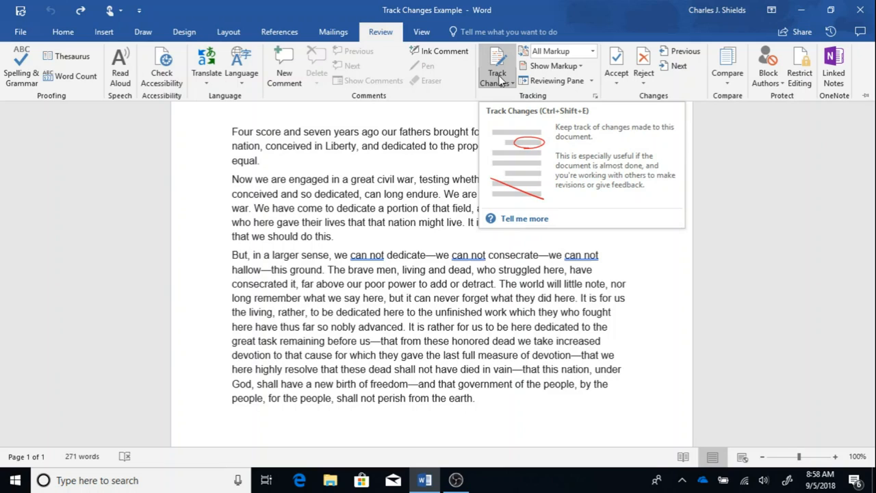
{"action": "left_click", "coordinate": [503, 63]}
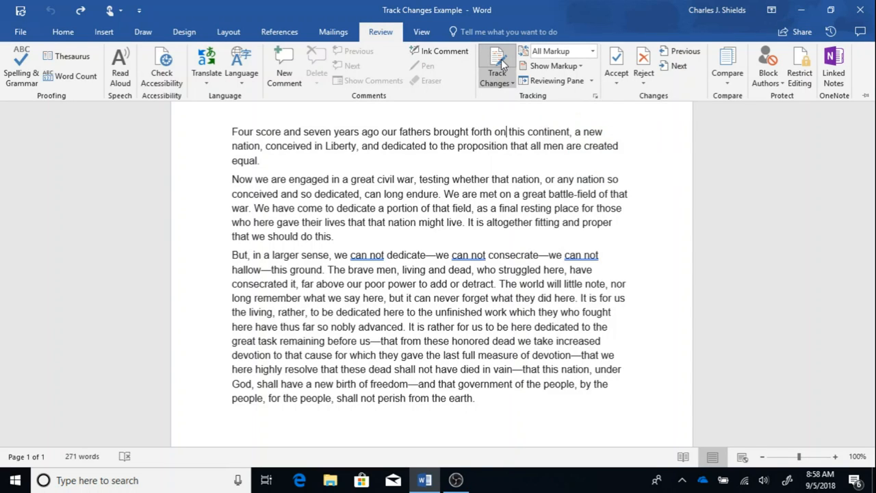
{"action": "left_click", "coordinate": [512, 86]}
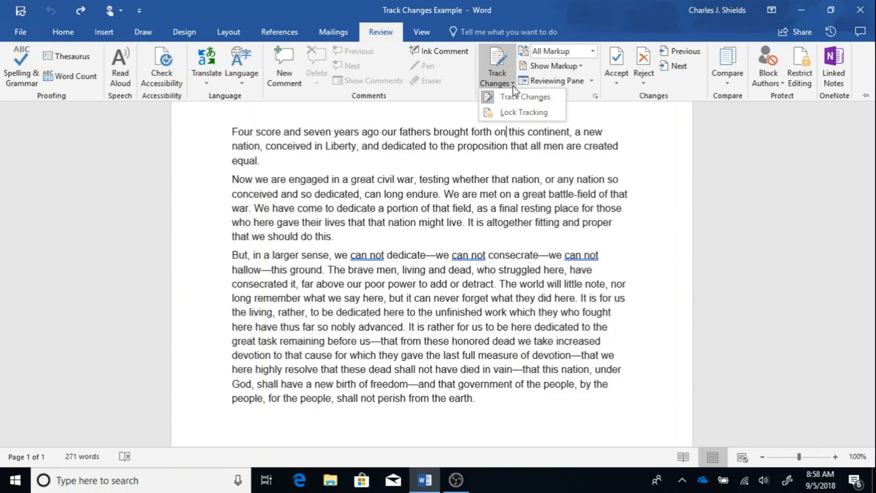
{"action": "left_click", "coordinate": [504, 62]}
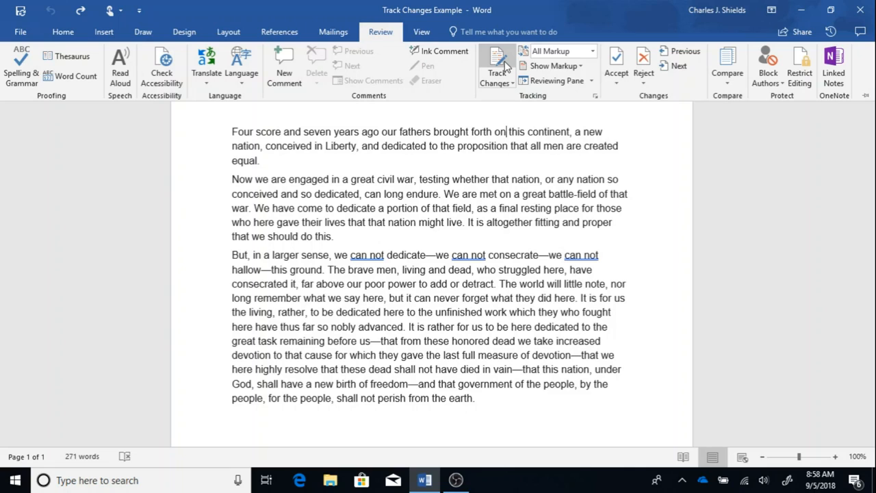
{"action": "key", "text": "ctrl+F1"}
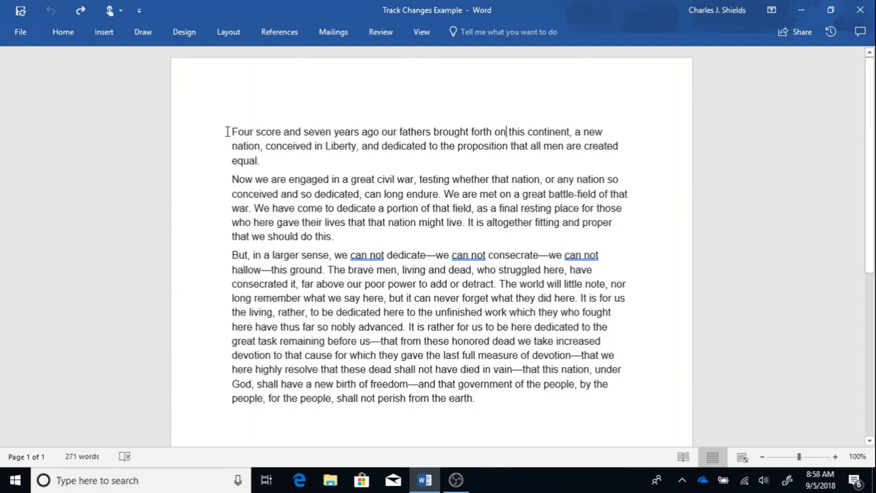
{"action": "left_click", "coordinate": [232, 132]}
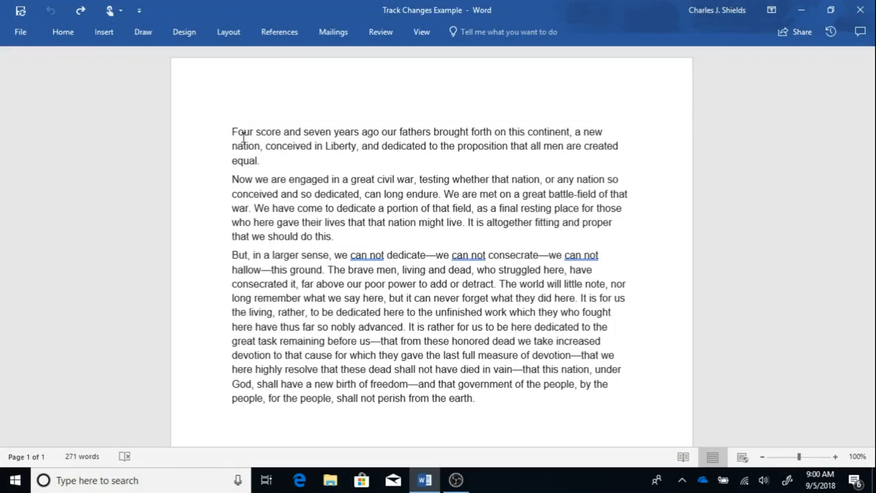
{"action": "left_click", "coordinate": [377, 32]}
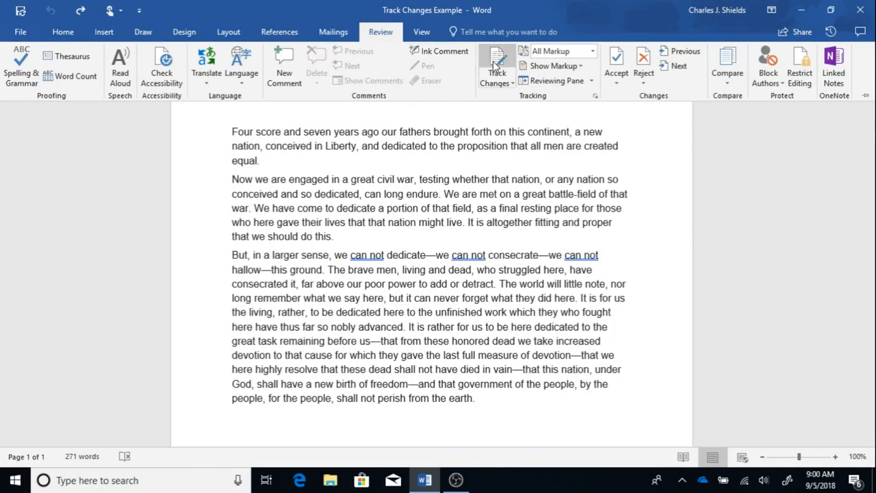
{"action": "left_click", "coordinate": [497, 65]}
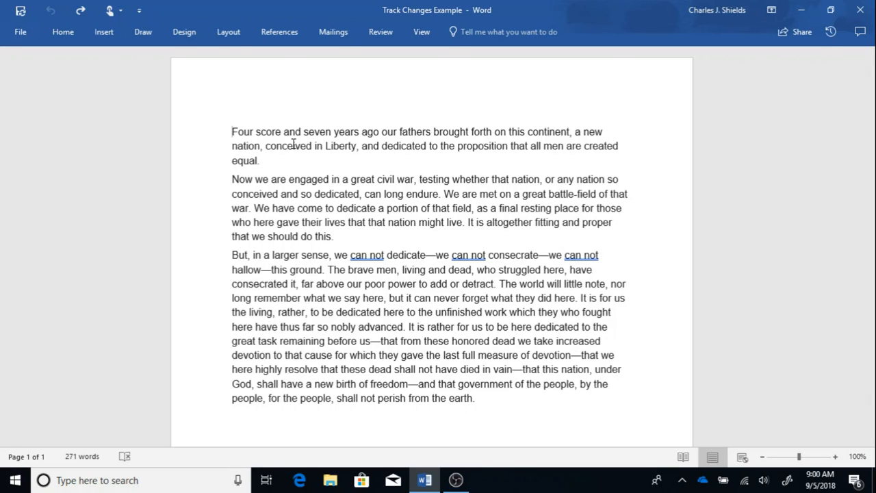
Replace "on" with "upon" after "brought forth" in the first paragraph as a tracked edit.
{"action": "left_click", "coordinate": [501, 133]}
{"action": "left_click", "coordinate": [505, 135]}
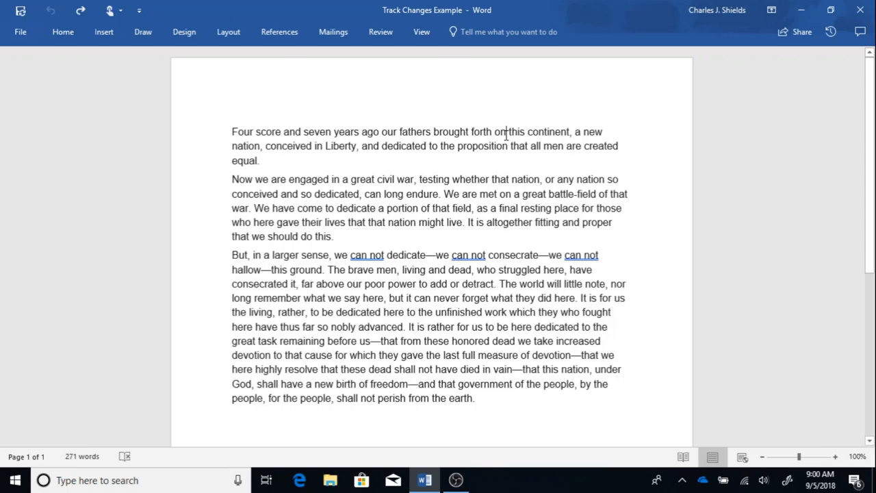
{"action": "key", "text": "BackSpace"}
{"action": "key", "text": "BackSpace"}
{"action": "type", "text": "upon o"}
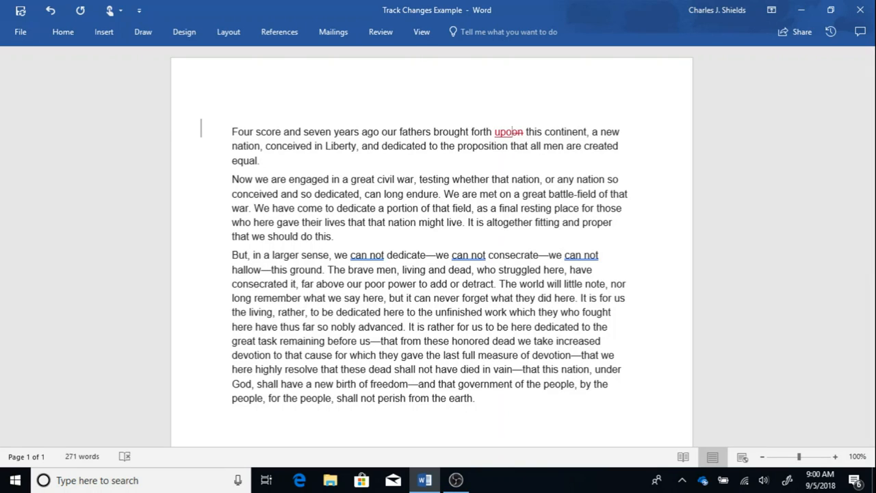
{"action": "type", "text": "n"}
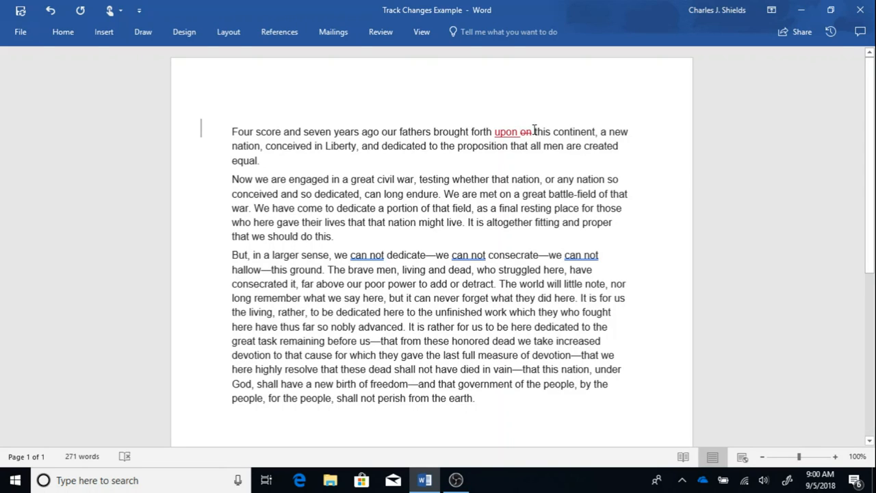
Attach a comment to the inserted word "upon" reading "Some sources say this is what was said.".
{"action": "mouse_move", "coordinate": [520, 130]}
{"action": "left_click", "coordinate": [494, 134]}
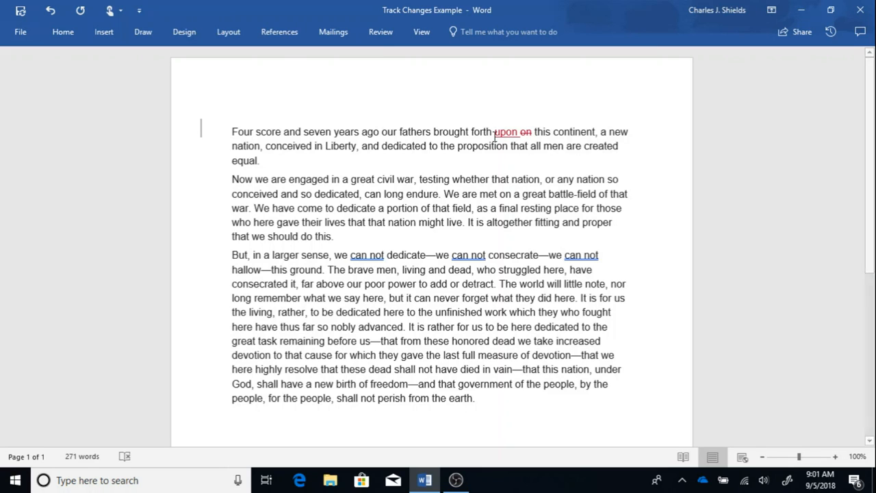
{"action": "left_click", "coordinate": [381, 32]}
{"action": "left_click", "coordinate": [279, 58]}
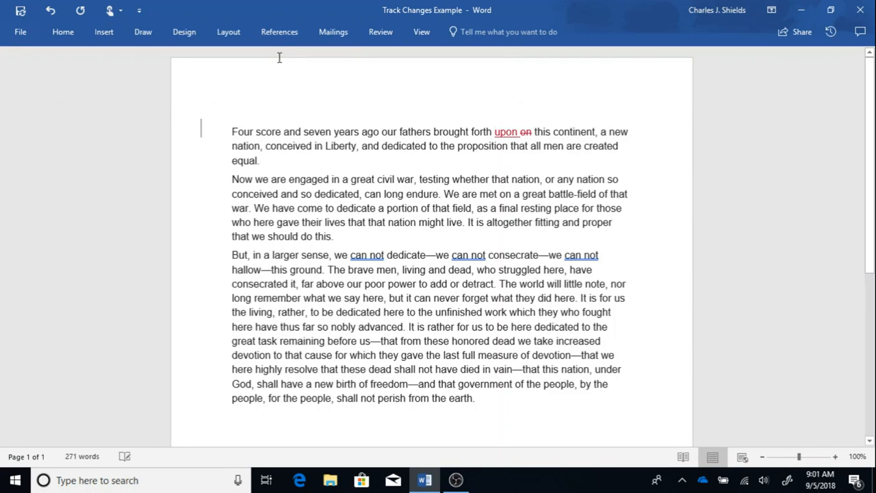
{"action": "type", "text": "Some sources say this is what was da"}
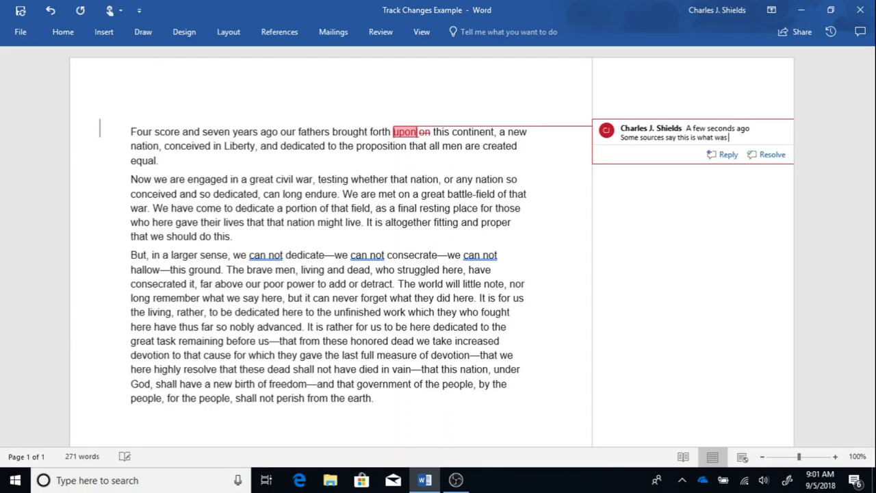
{"action": "key", "text": "BackSpace"}
{"action": "key", "text": "BackSpace"}
{"action": "type", "text": "said."}
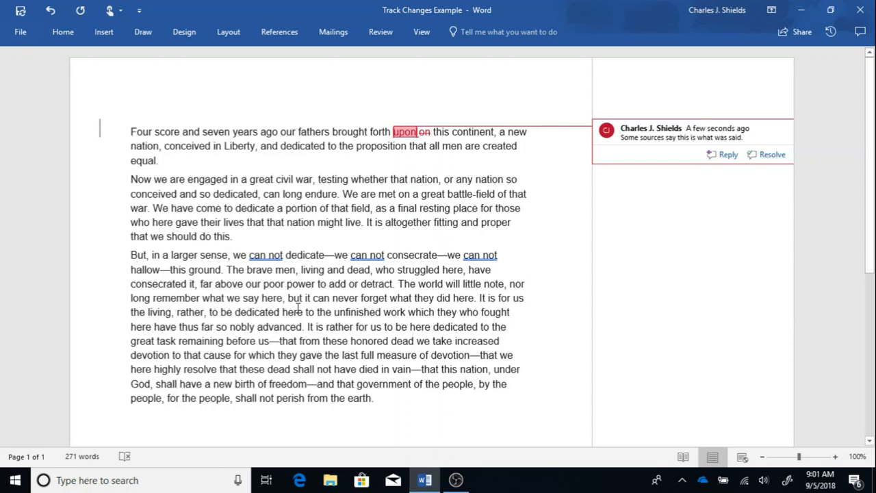
{"action": "left_click", "coordinate": [384, 211]}
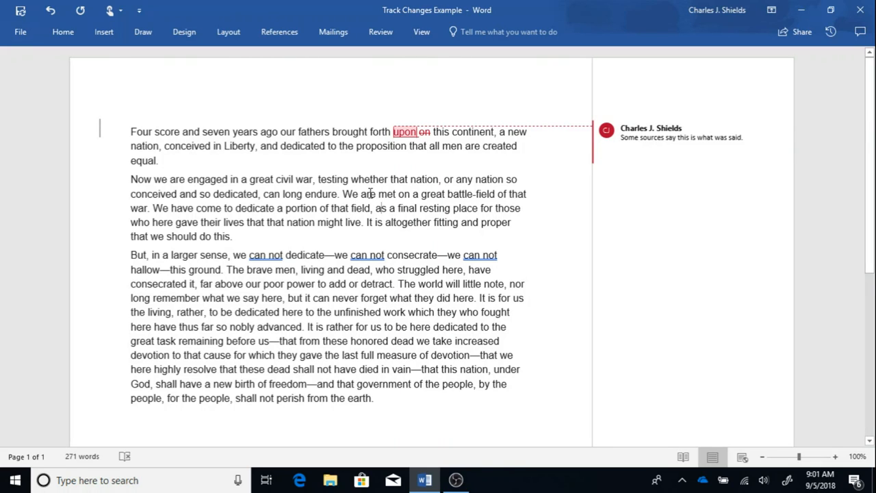
Replace "are met" with "meet here" in the second paragraph as a tracked edit.
{"action": "left_click_drag", "start_coordinate": [361, 194], "coordinate": [398, 193]}
{"action": "key", "text": "Delete"}
{"action": "type", "text": "meet here"}
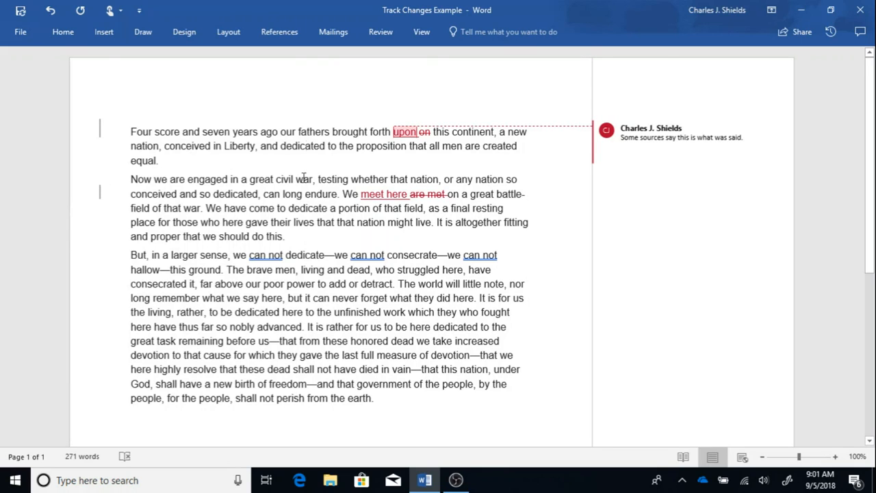
Add a comment at the "meet here" edit reading "Sources differ on this text.".
{"action": "left_click", "coordinate": [380, 32]}
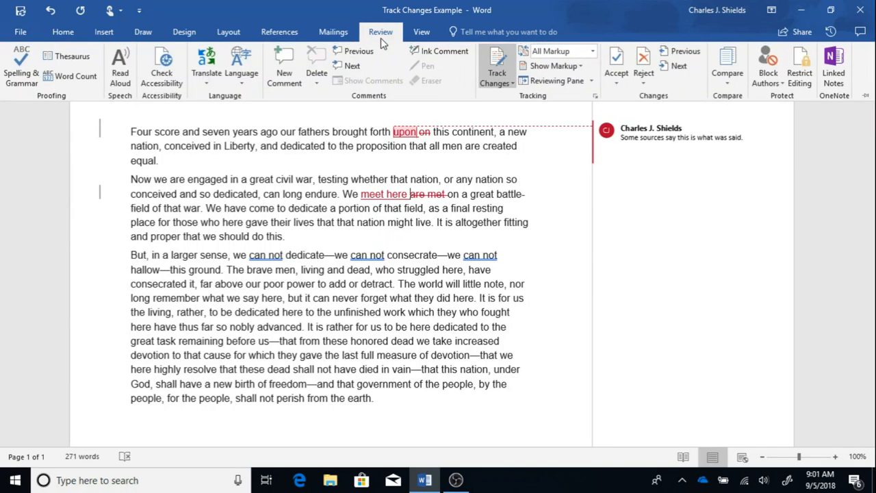
{"action": "left_click", "coordinate": [282, 74]}
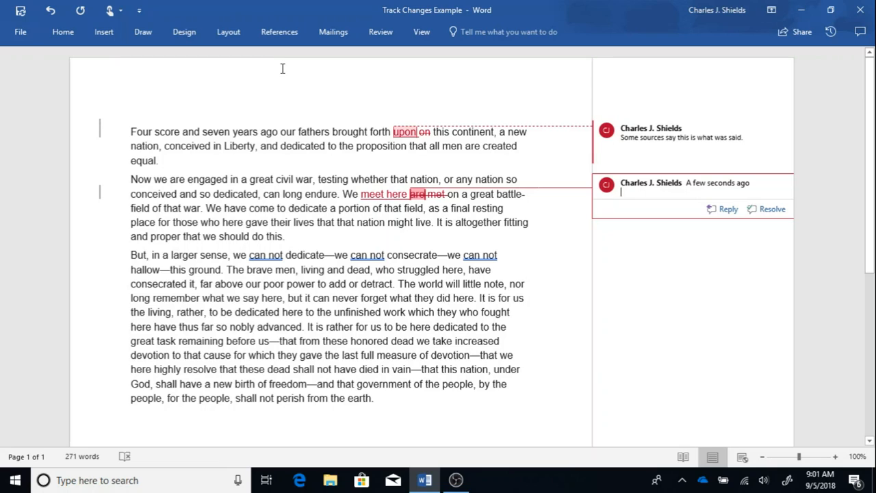
{"action": "type", "text": "Sources differ on this text/"}
{"action": "key", "text": "BackSpace"}
{"action": "type", "text": "."}
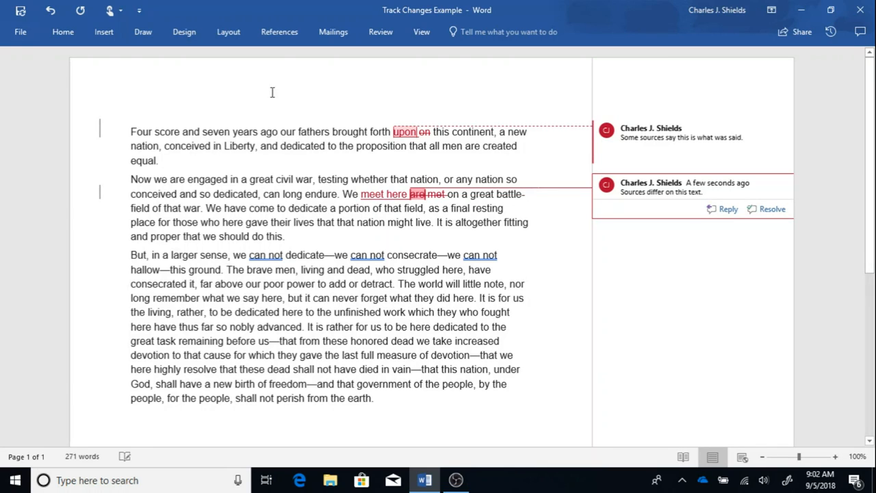
{"action": "left_click", "coordinate": [278, 115]}
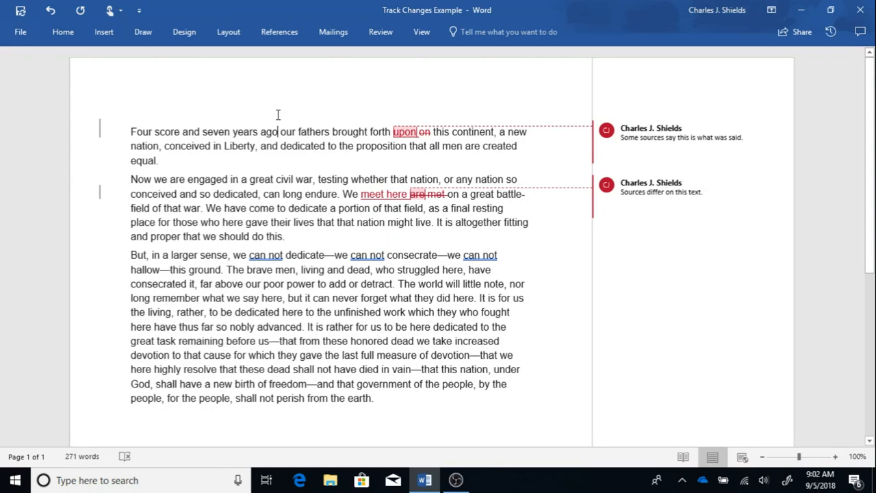
Review the accept and reject options offered for the "meet here" insertion without applying one.
{"action": "right_click", "coordinate": [387, 194]}
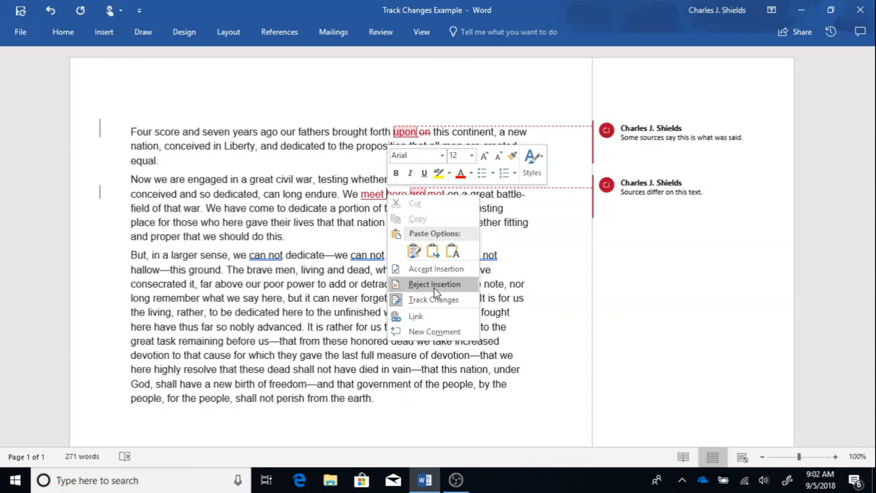
{"action": "left_click", "coordinate": [316, 240]}
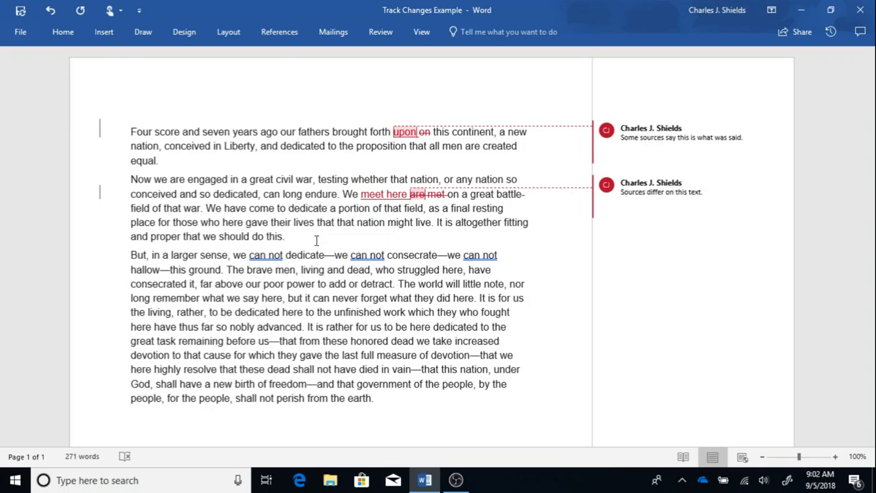
Examine the Lock Tracking password options and cancel without locking the tracking.
{"action": "left_click", "coordinate": [381, 32]}
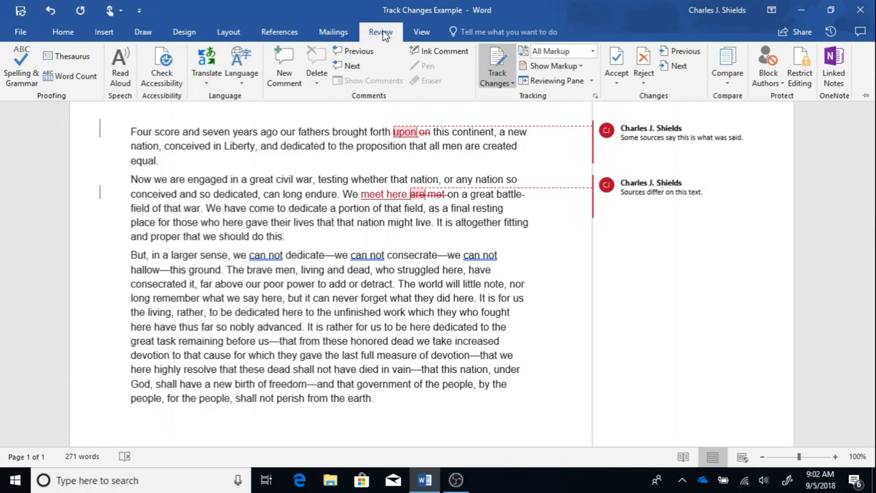
{"action": "left_click", "coordinate": [513, 84]}
{"action": "left_click", "coordinate": [514, 114]}
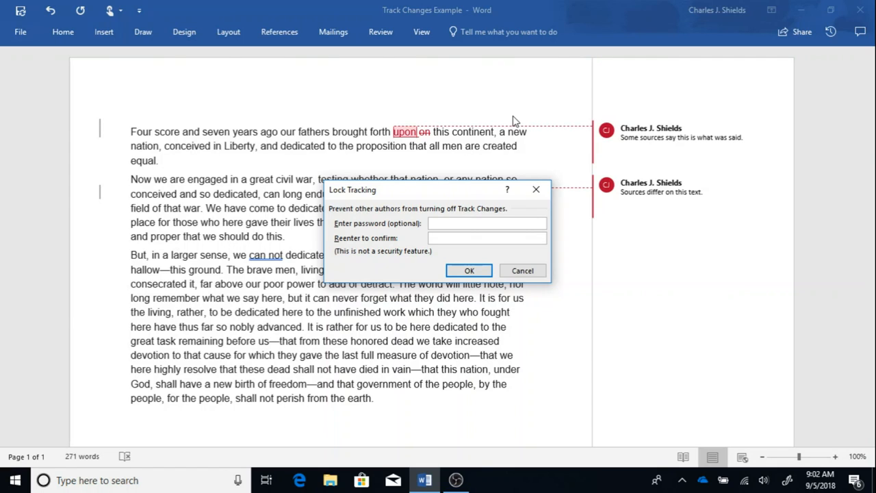
{"action": "left_click", "coordinate": [527, 272]}
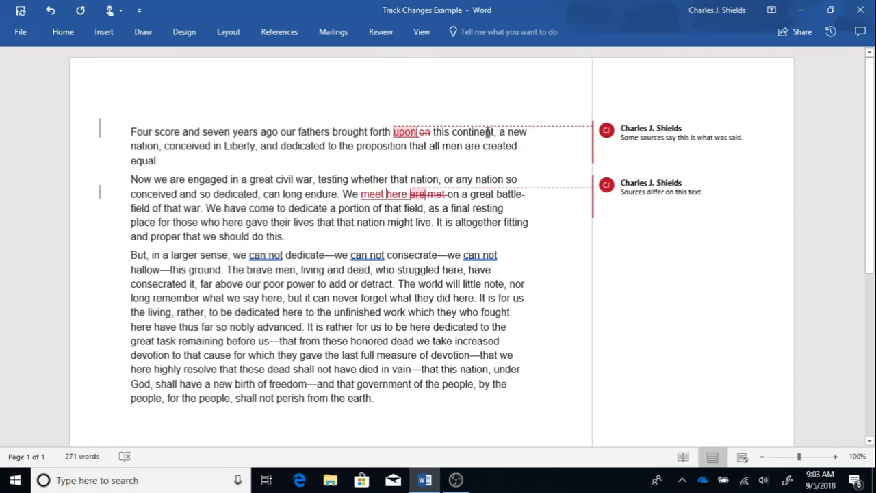
Insert a blank ink comment on the word "here" in the second paragraph.
{"action": "left_click", "coordinate": [380, 32]}
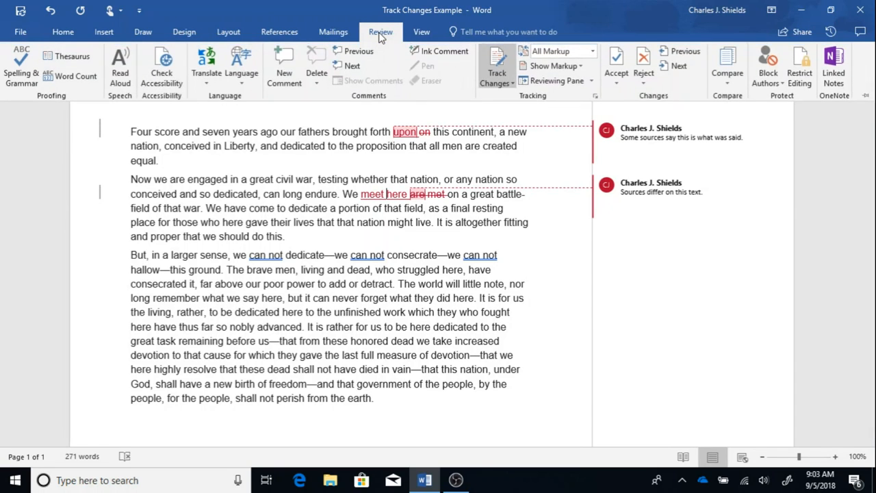
{"action": "left_click", "coordinate": [438, 52]}
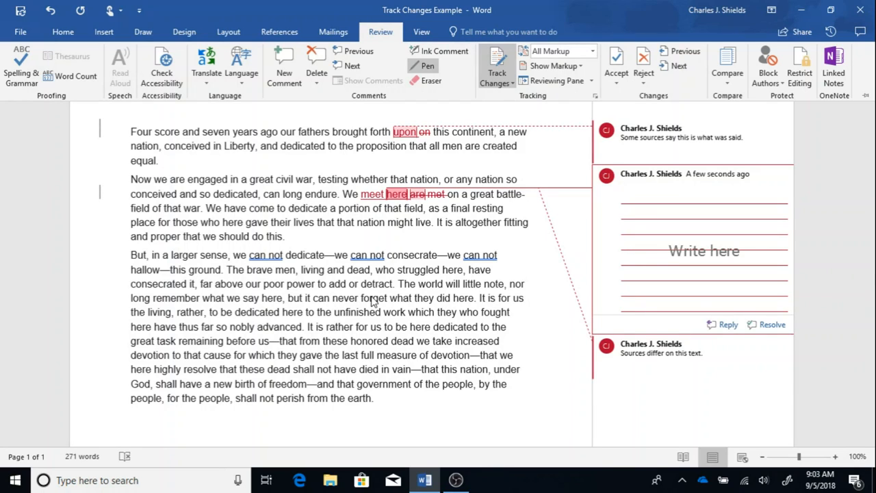
{"action": "key", "text": "ctrl+F1"}
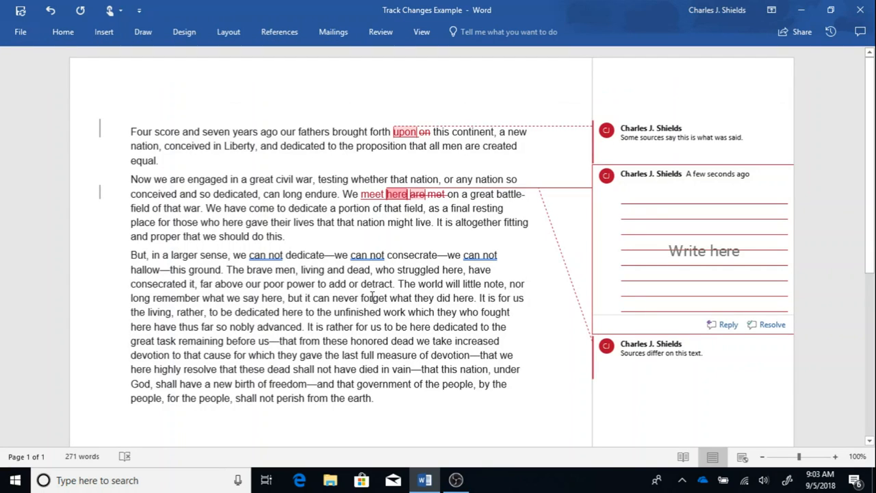